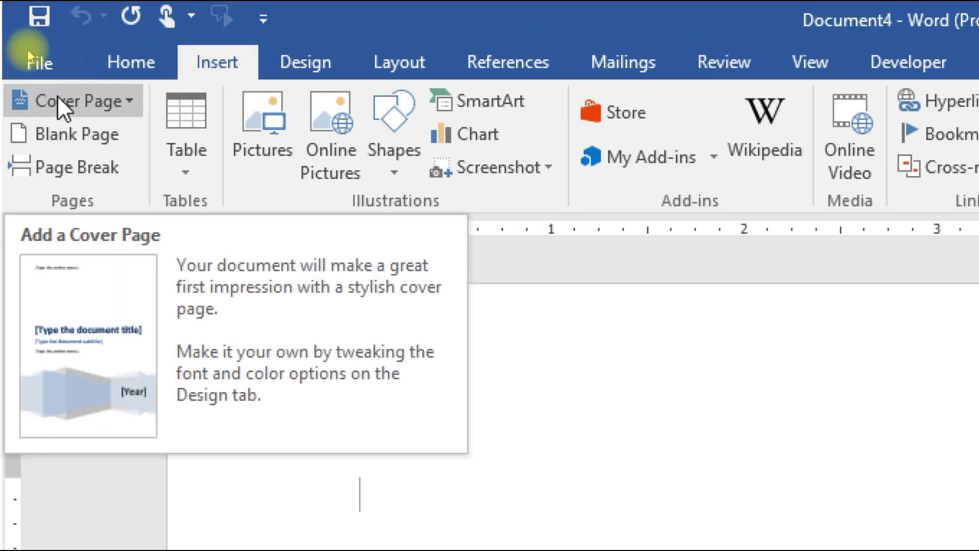
Insert the built-in Austin cover page into the blank document.
left_click(89, 105)
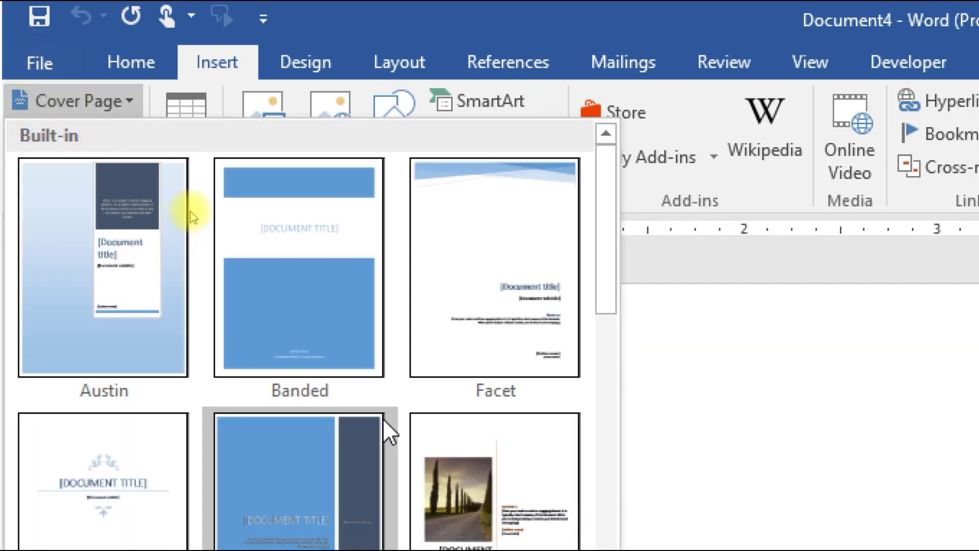
scroll(387, 429, "down", 5)
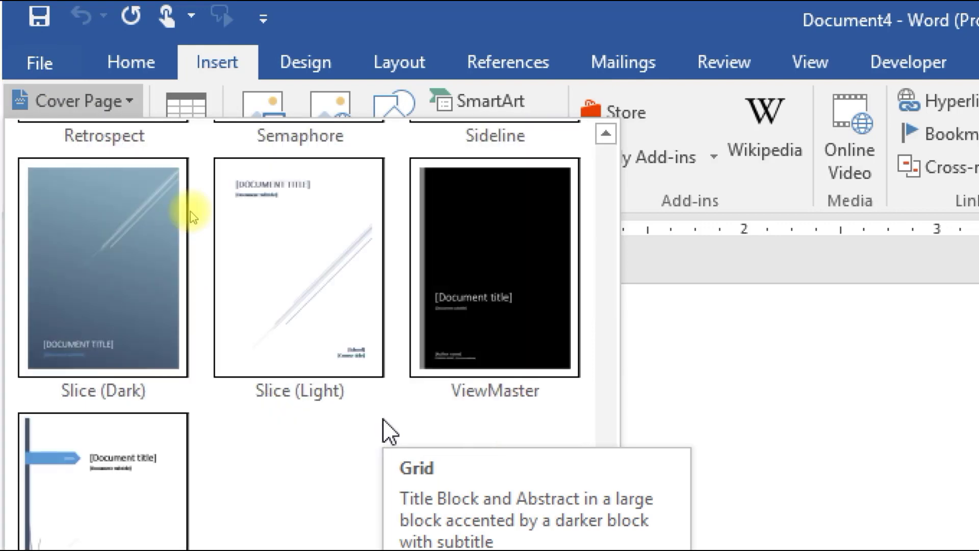
scroll(387, 431, "up", 5)
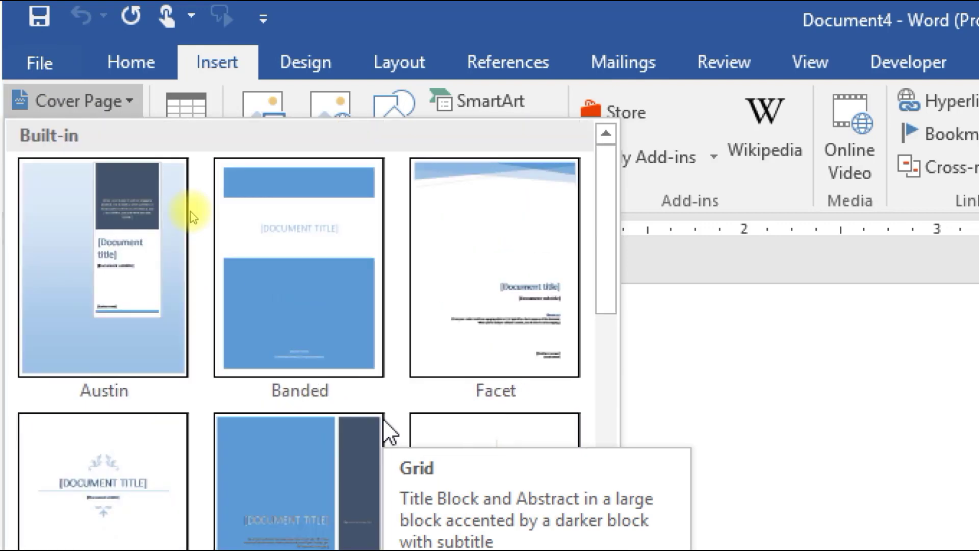
scroll(190, 214, "down", 4)
scroll(190, 214, "up", 3)
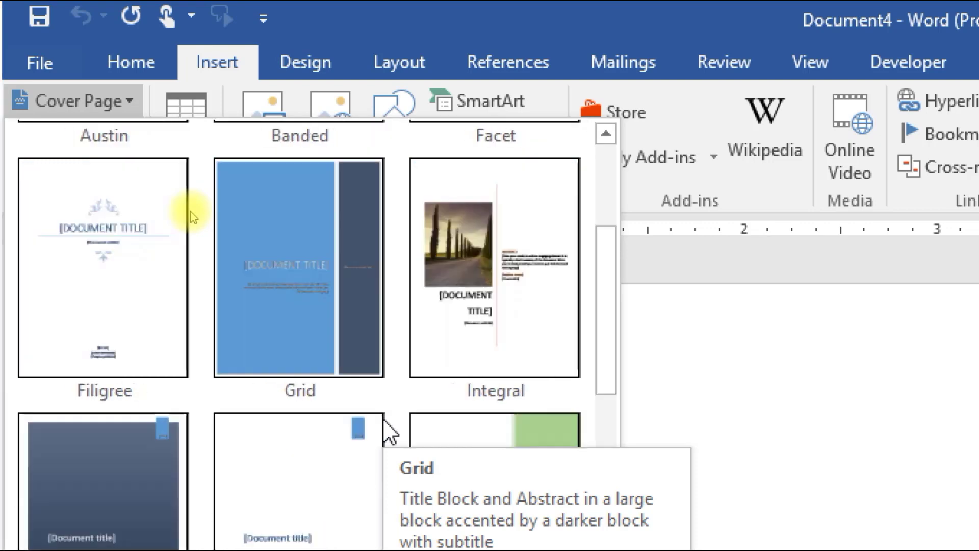
scroll(190, 211, "down", 3)
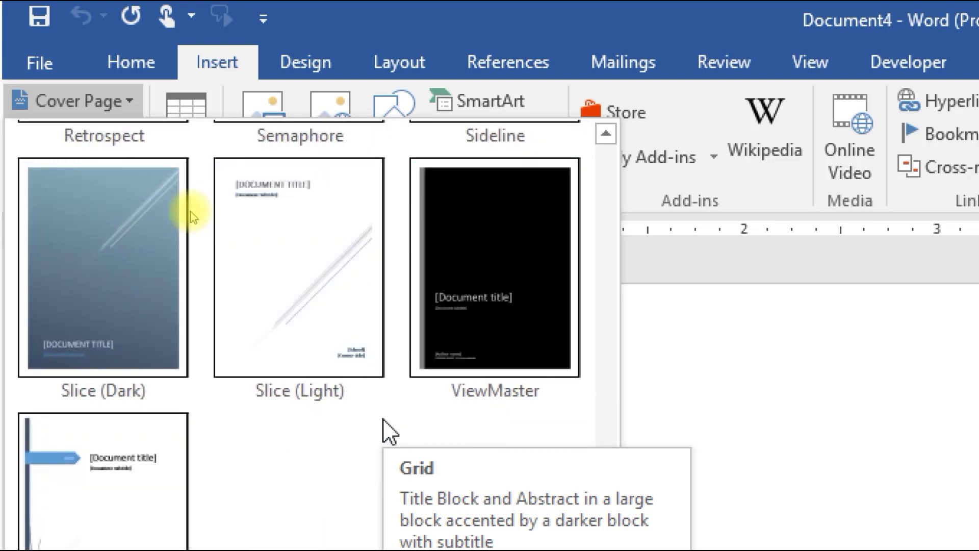
scroll(191, 211, "up", 4)
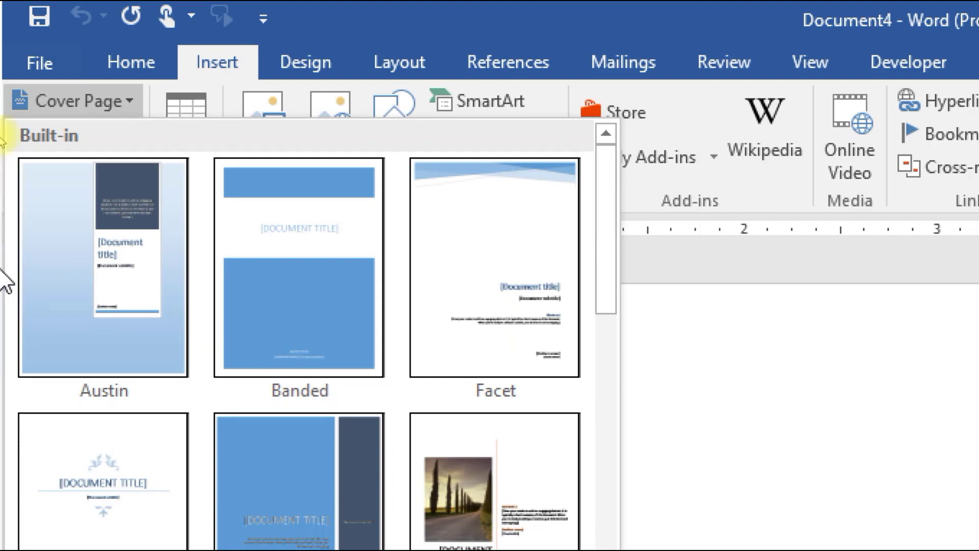
left_click(149, 278)
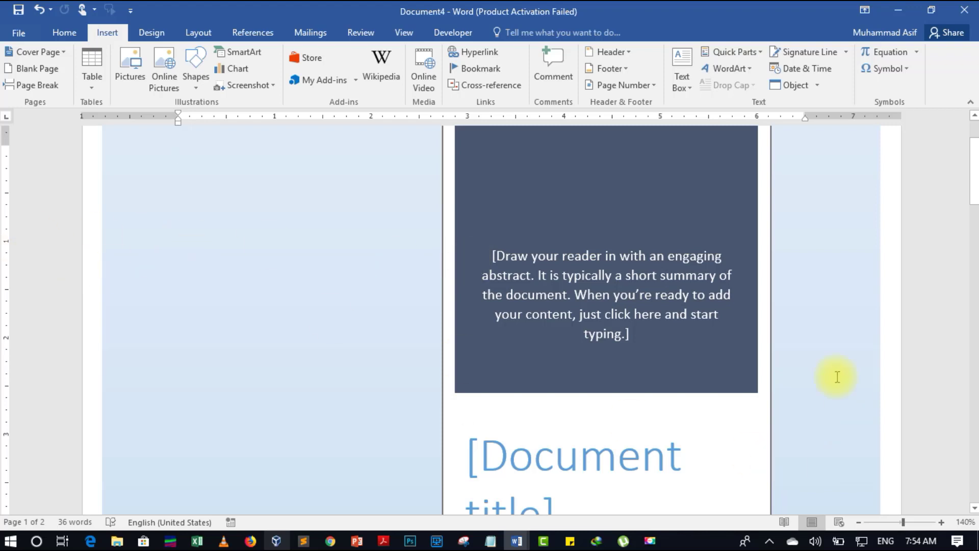
Examine the overall layout of the Austin cover page at reduced and enlarged page views.
left_click(859, 522)
left_click(858, 522)
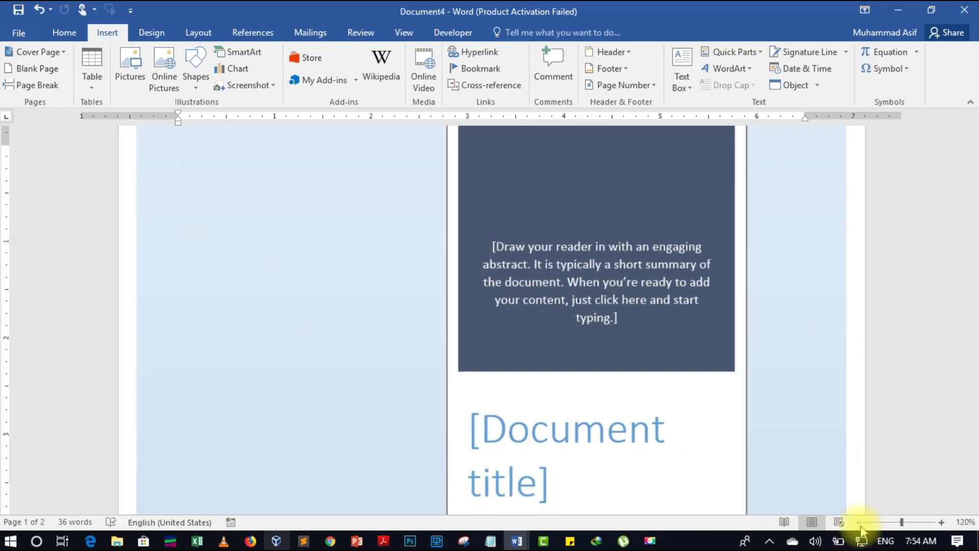
left_click(859, 522)
left_click(858, 522)
left_click(859, 522)
left_click(859, 522)
left_click(858, 522)
left_click(858, 522)
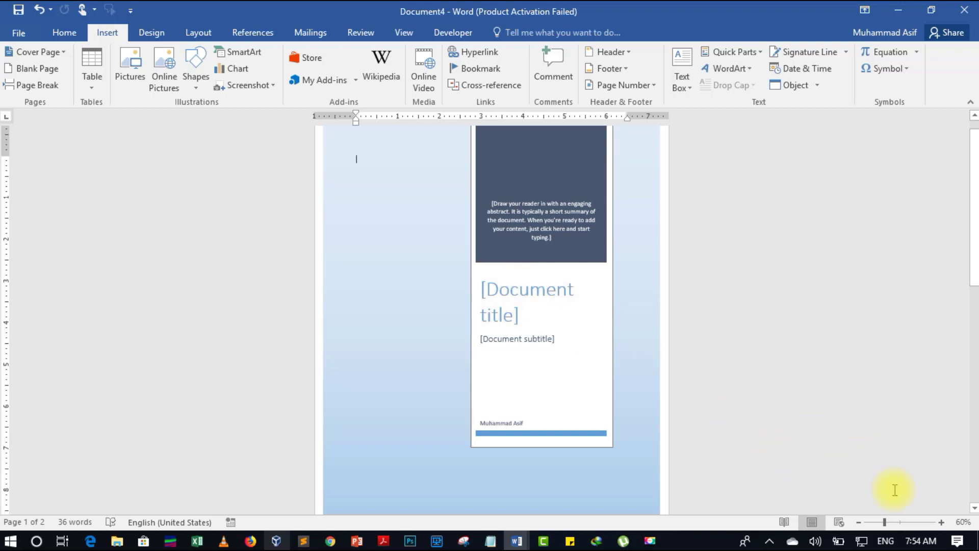
left_click(942, 522)
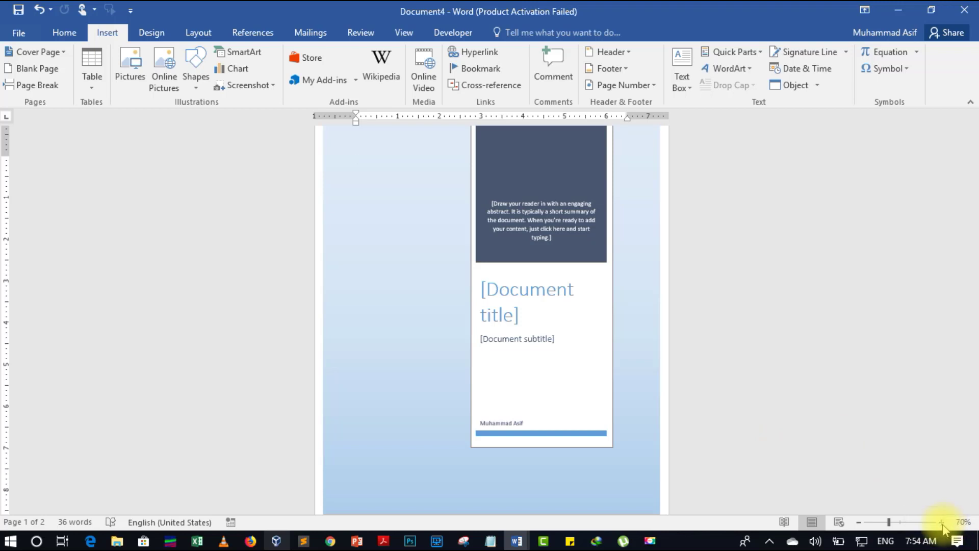
left_click(941, 522)
left_click(941, 522)
left_click(942, 522)
left_click(941, 522)
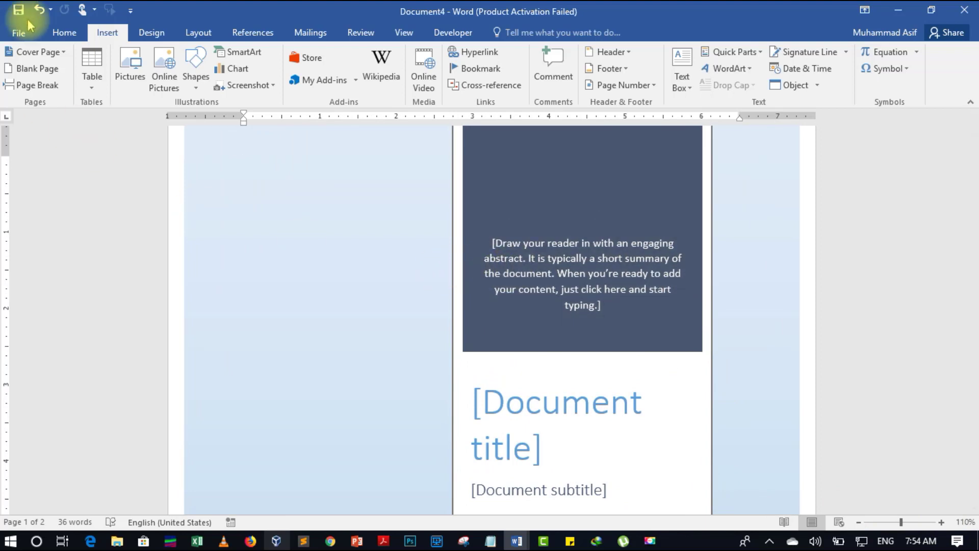
Remove the current Austin cover page from the document.
left_click(48, 53)
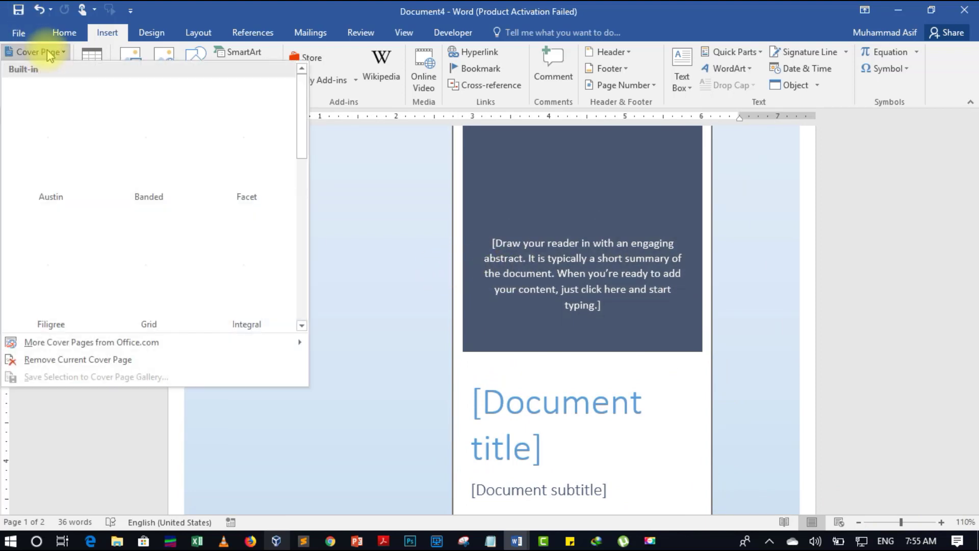
scroll(171, 196, "down", 4)
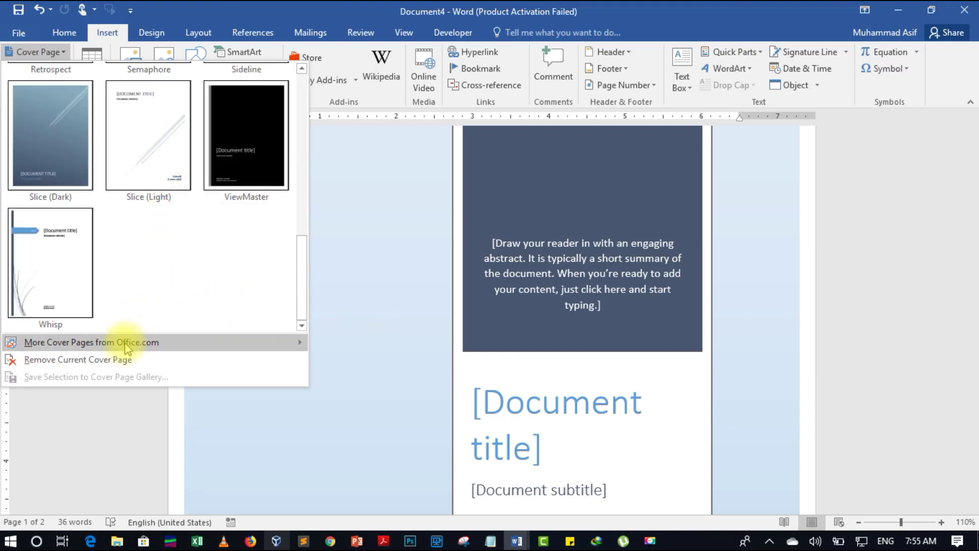
left_click(108, 364)
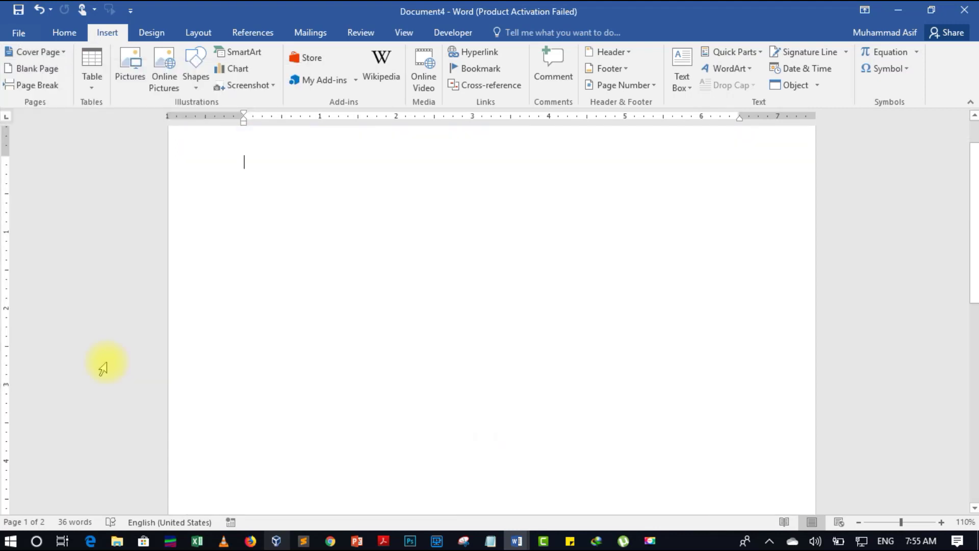
Insert the Insight 1 cover page from the additional Office.com designs.
left_click(52, 53)
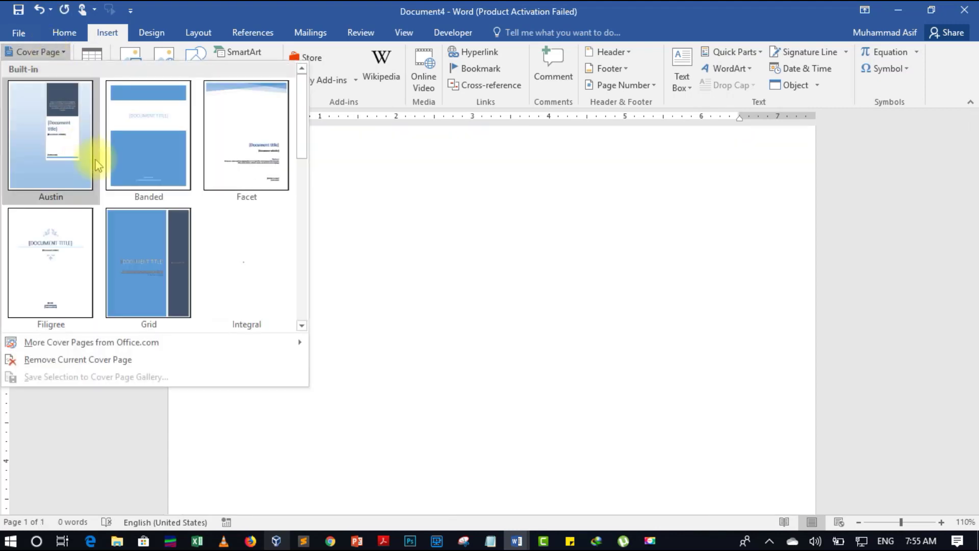
scroll(248, 272, "down", 5)
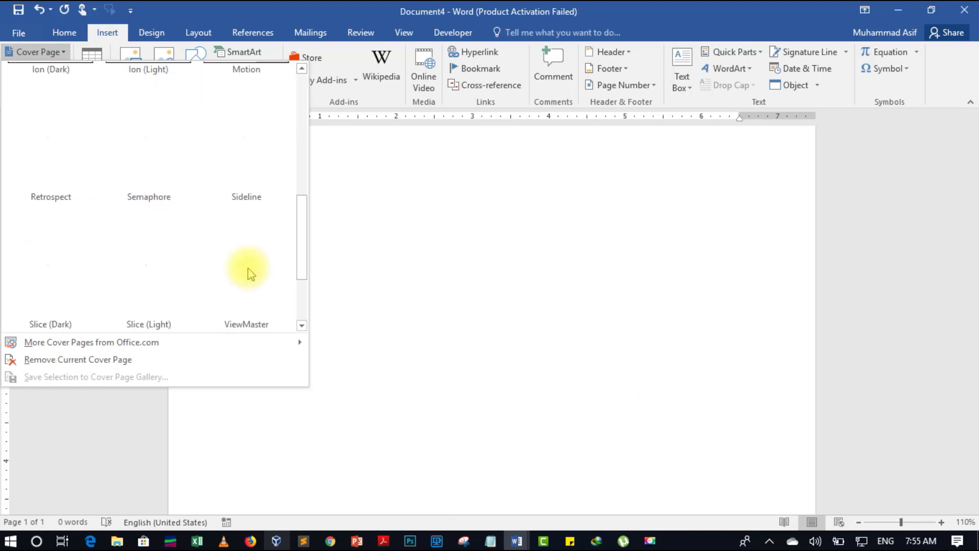
mouse_move(211, 342)
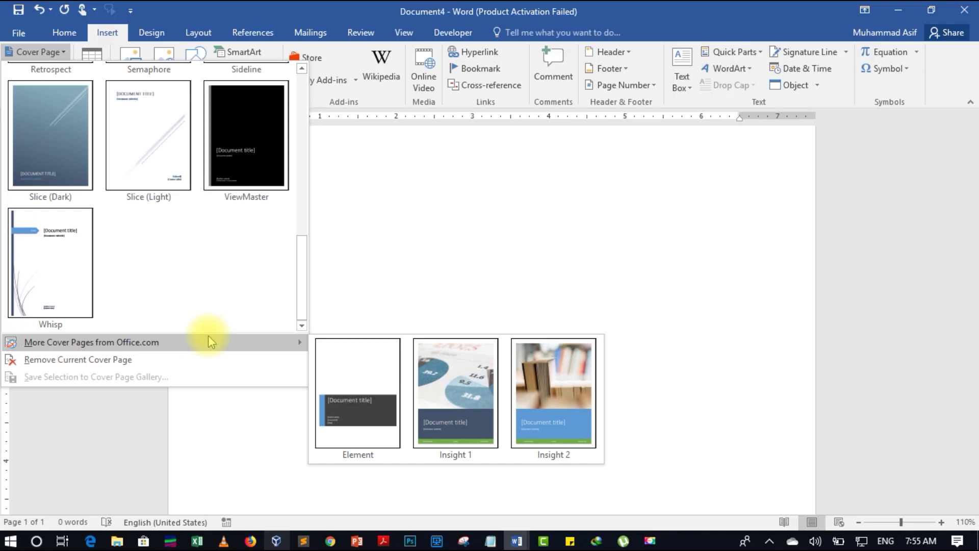
left_click(470, 383)
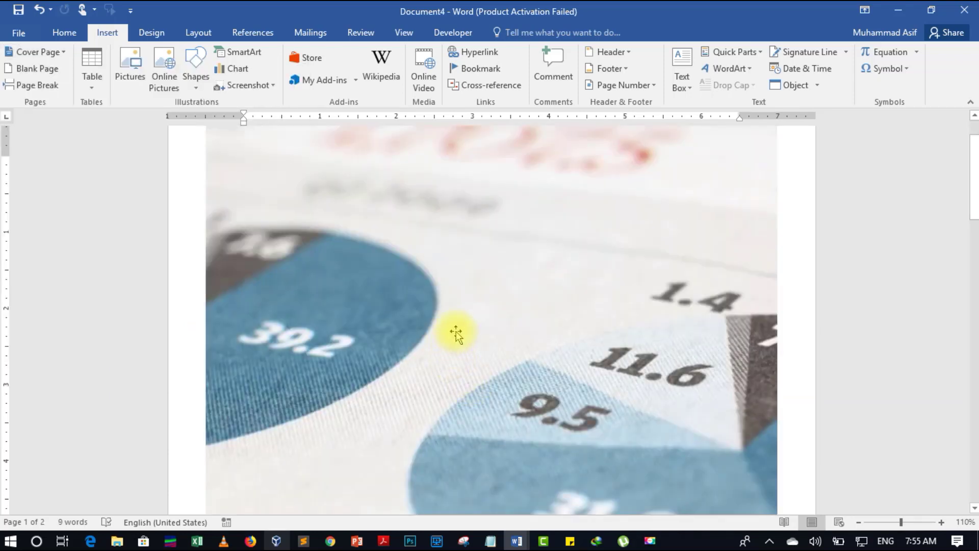
Fill in the cover page's document title placeholder with "My Channel Report".
scroll(456, 334, "down", 10)
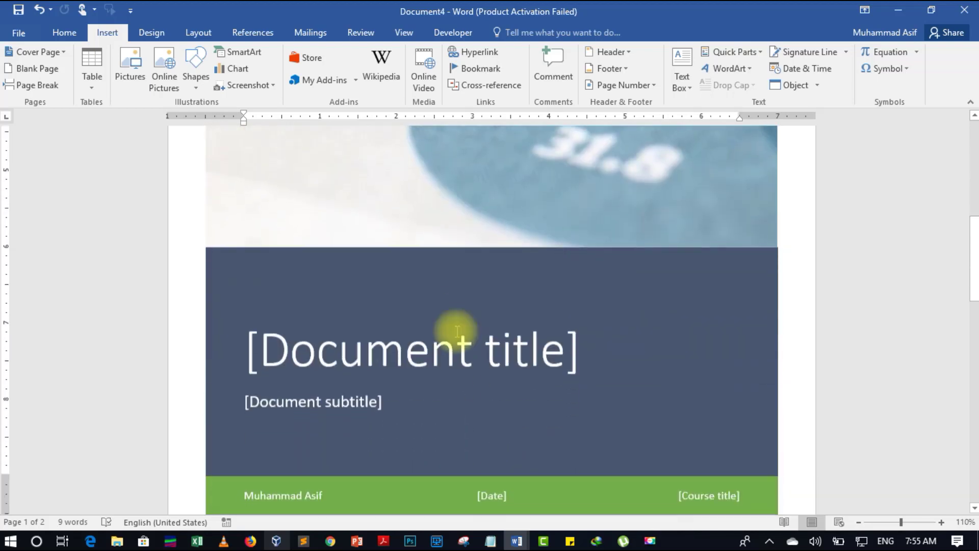
left_click(457, 339)
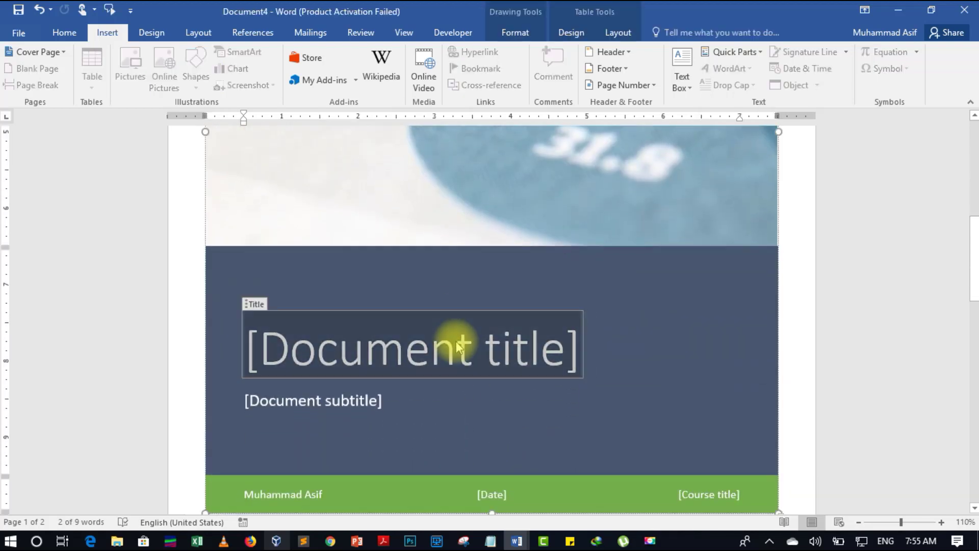
type("My ")
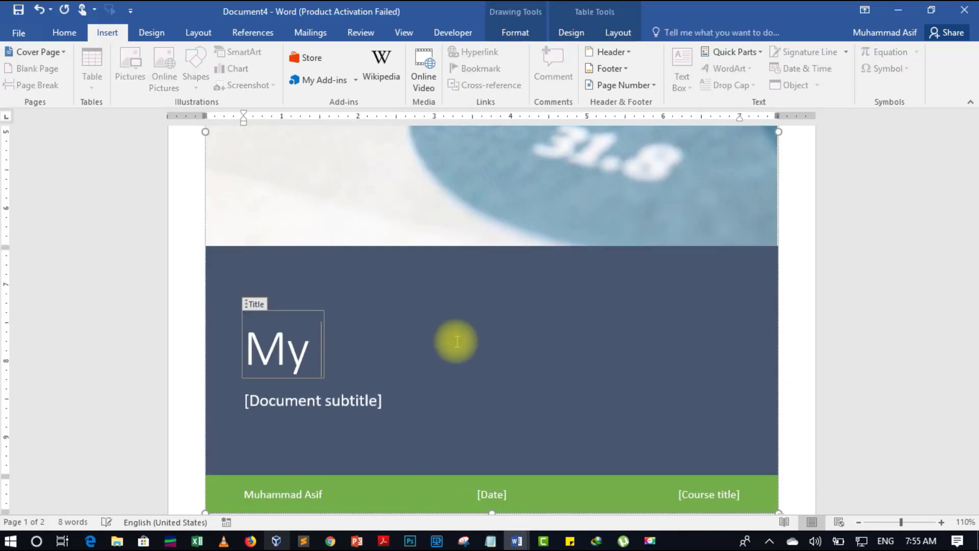
type("Channel ")
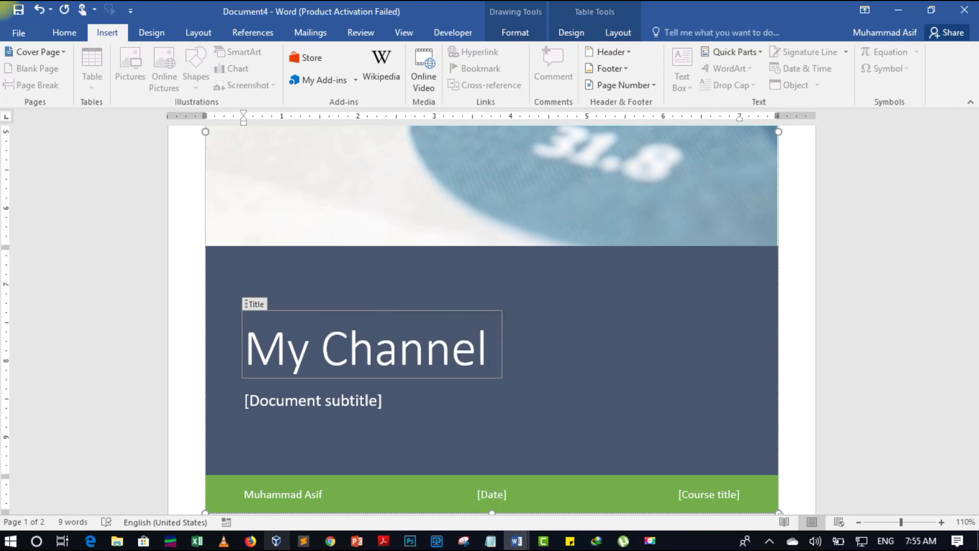
type("Report")
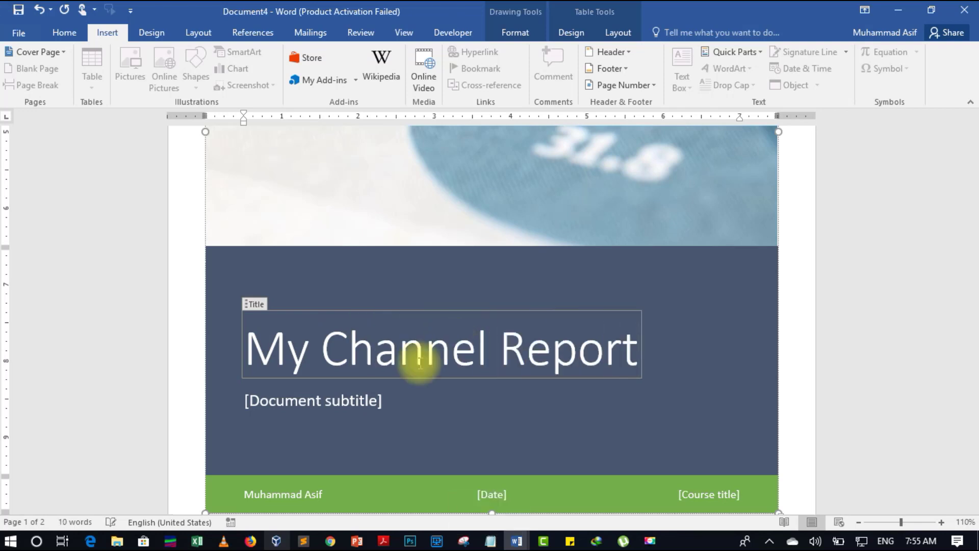
Fill in the cover page's subtitle placeholder with "Year 2018 - 2019".
left_click(326, 402)
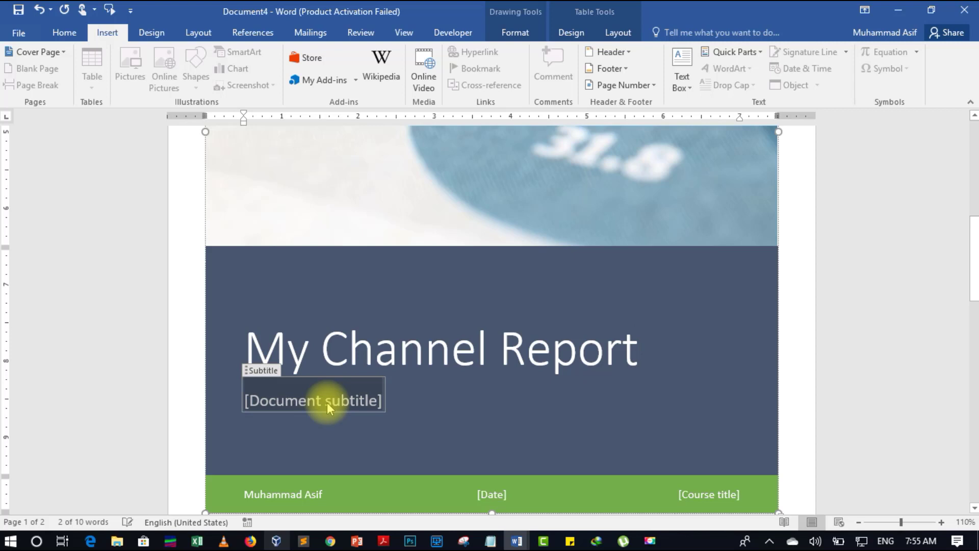
type("Year ")
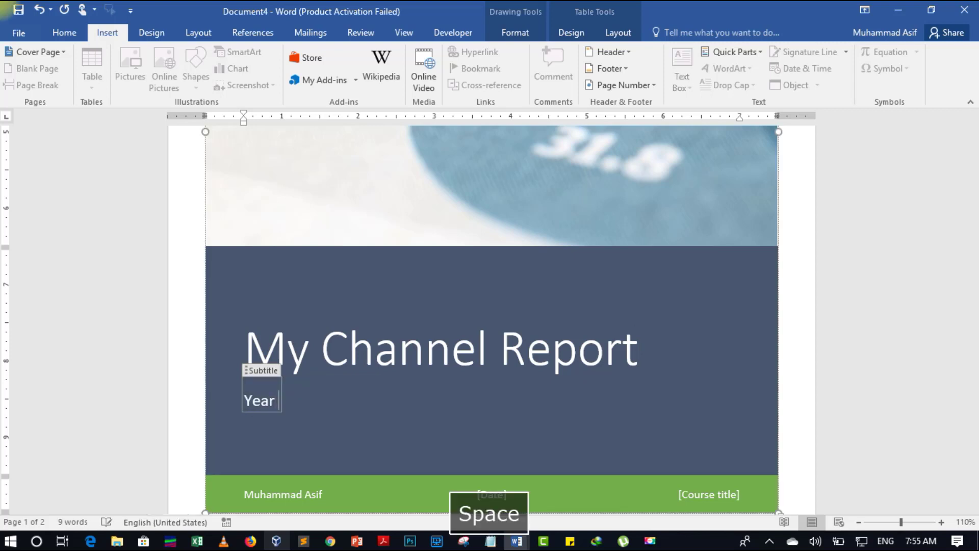
type("2018 ")
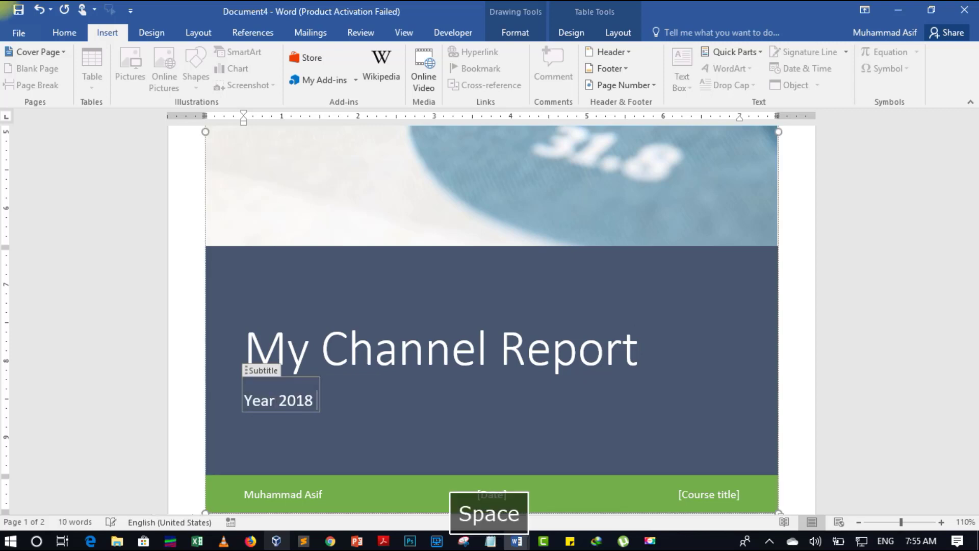
type("- 2019")
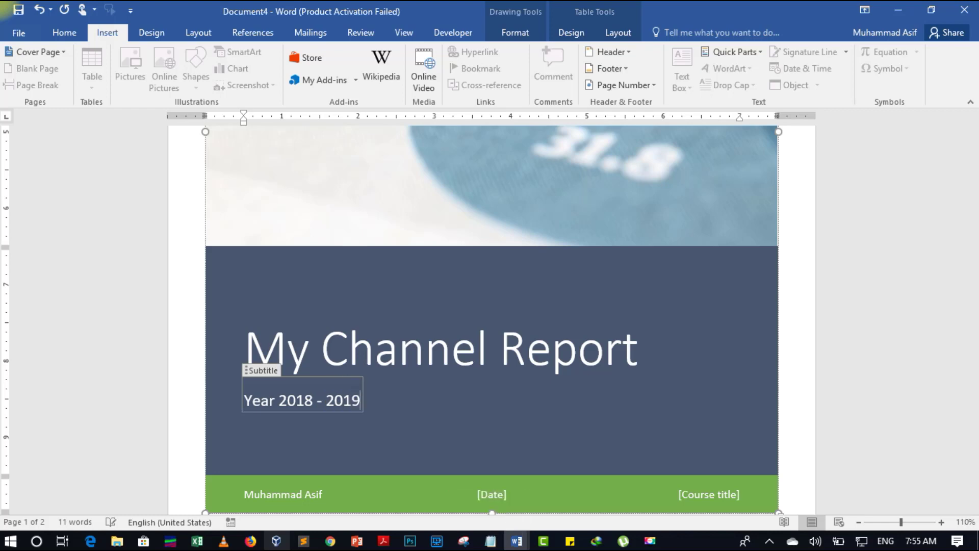
Set the date field in the cover page's green band to today's date, 7/28/19.
scroll(345, 475, "down", 1)
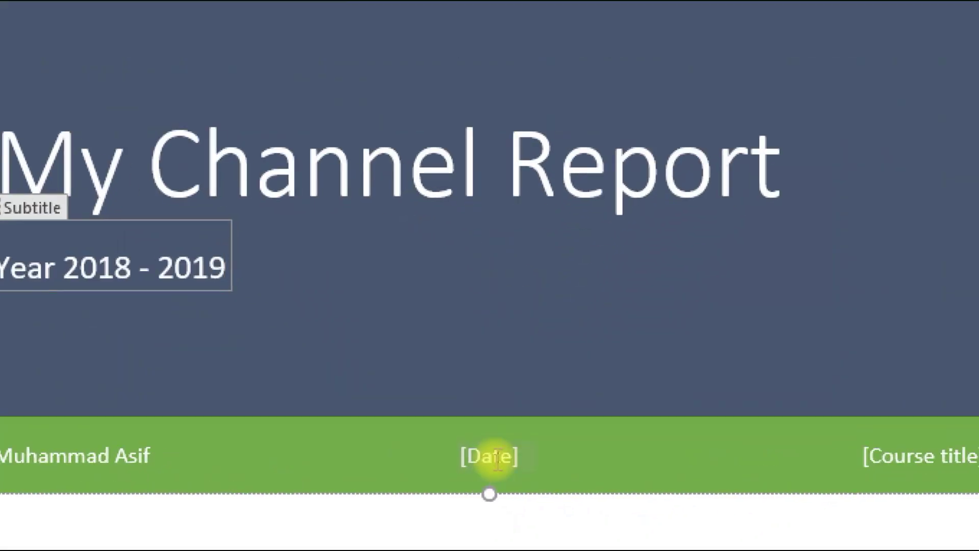
left_click(493, 457)
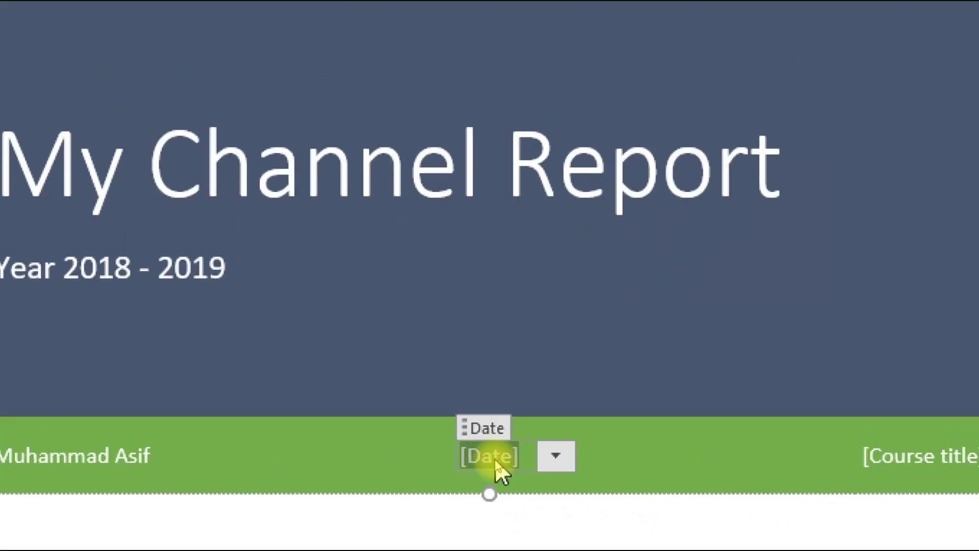
left_click(556, 451)
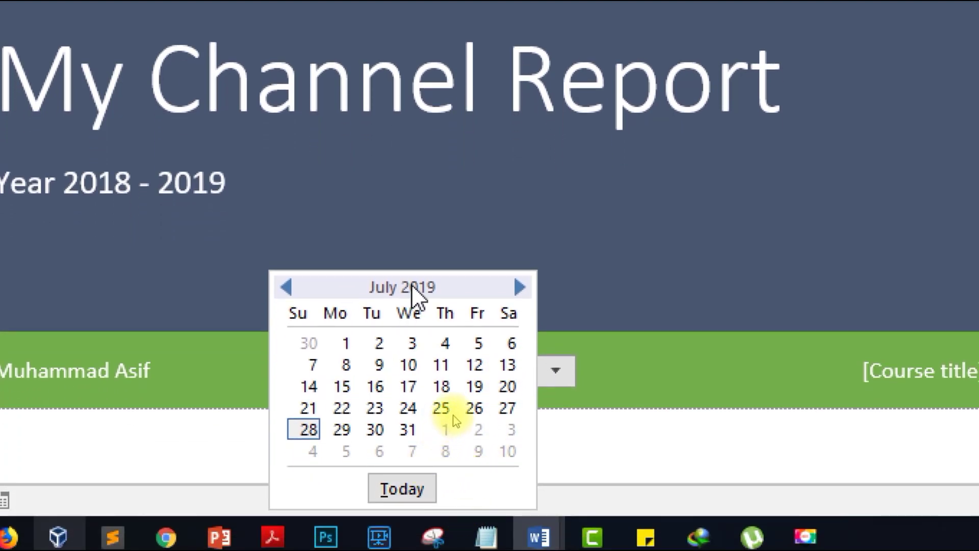
left_click(418, 489)
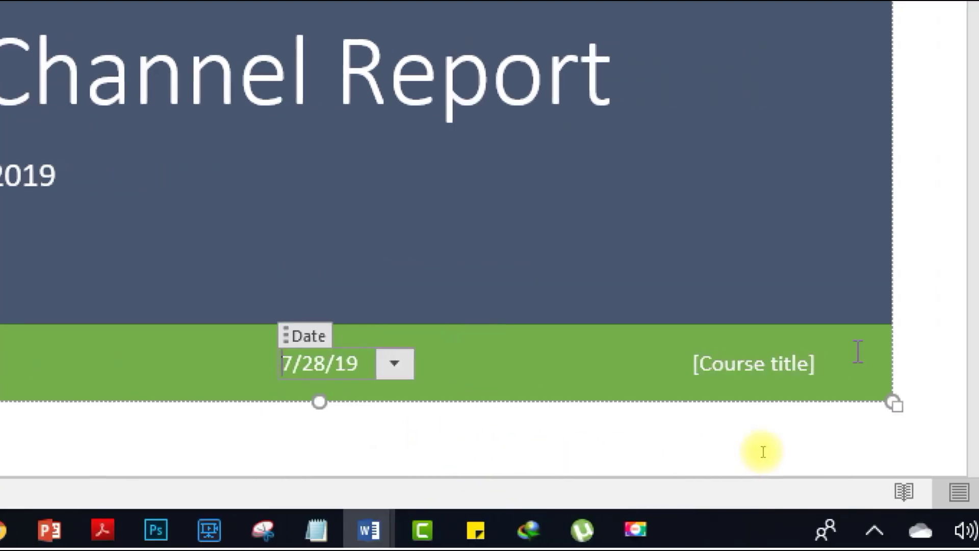
Fill in the course title placeholder with "Youtube" and review the completed cover page.
left_click(719, 363)
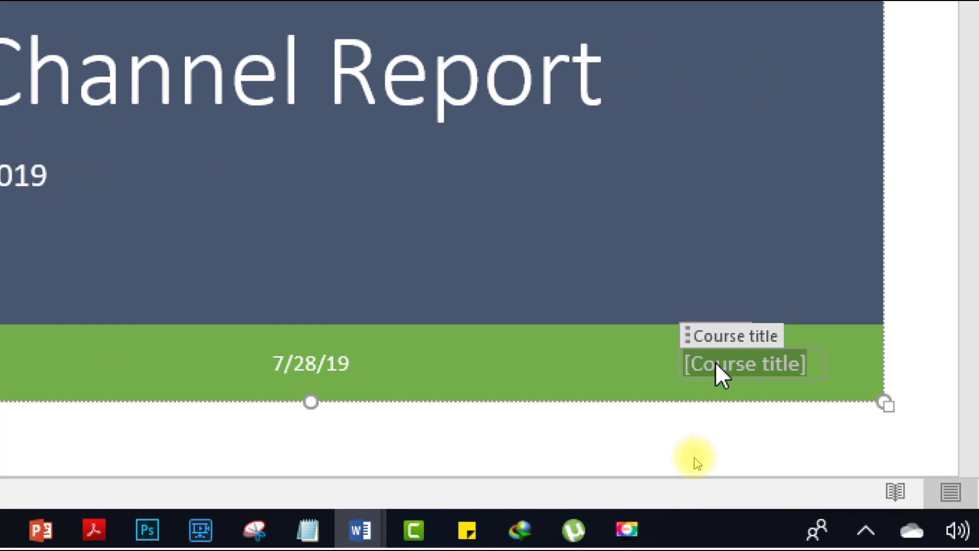
type("Youtube")
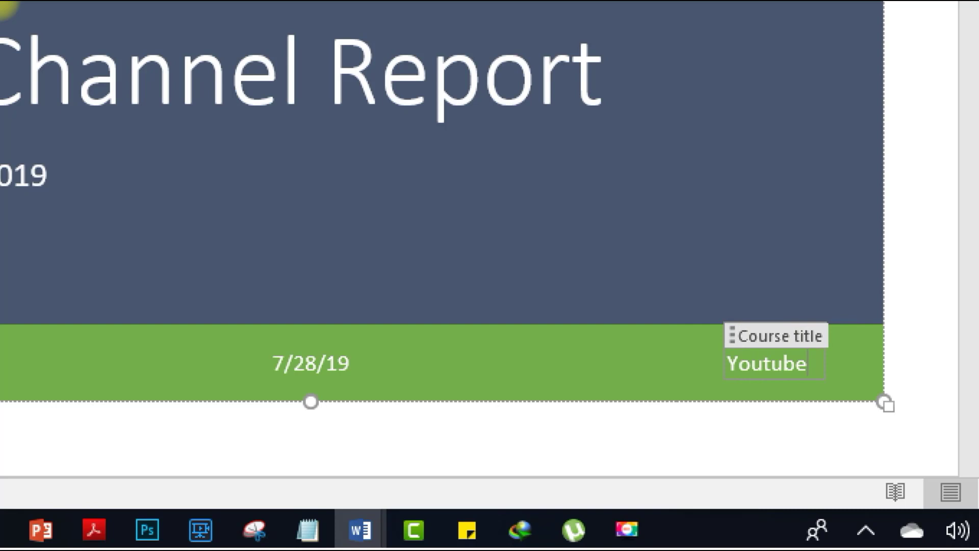
left_click(909, 254)
scroll(909, 254, "up", 8)
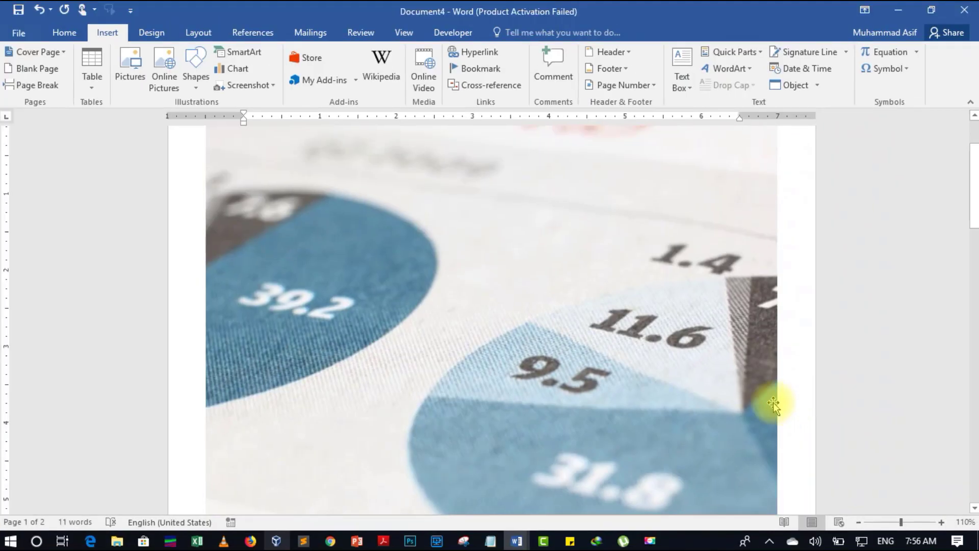
scroll(641, 467, "down", 9)
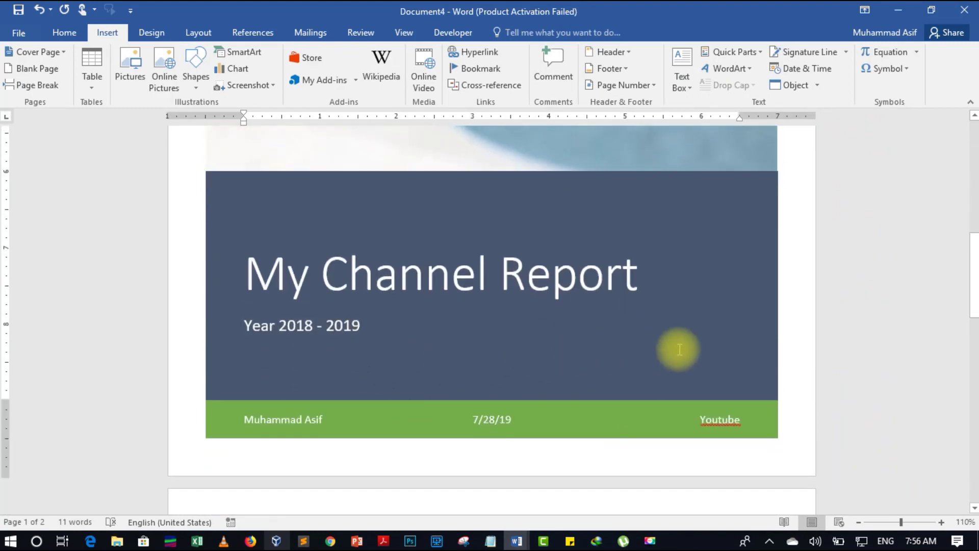
scroll(541, 432, "up", 5)
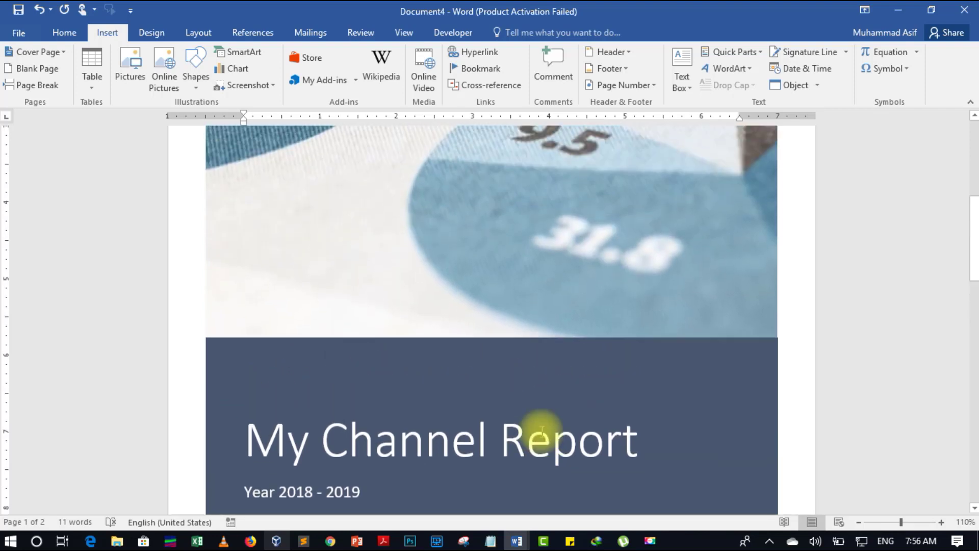
scroll(541, 433, "up", 3)
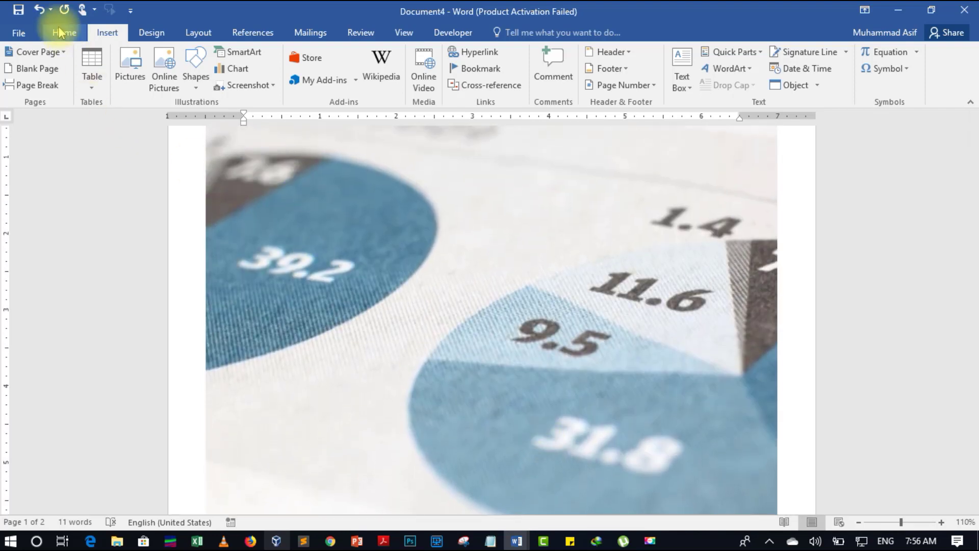
left_click(62, 53)
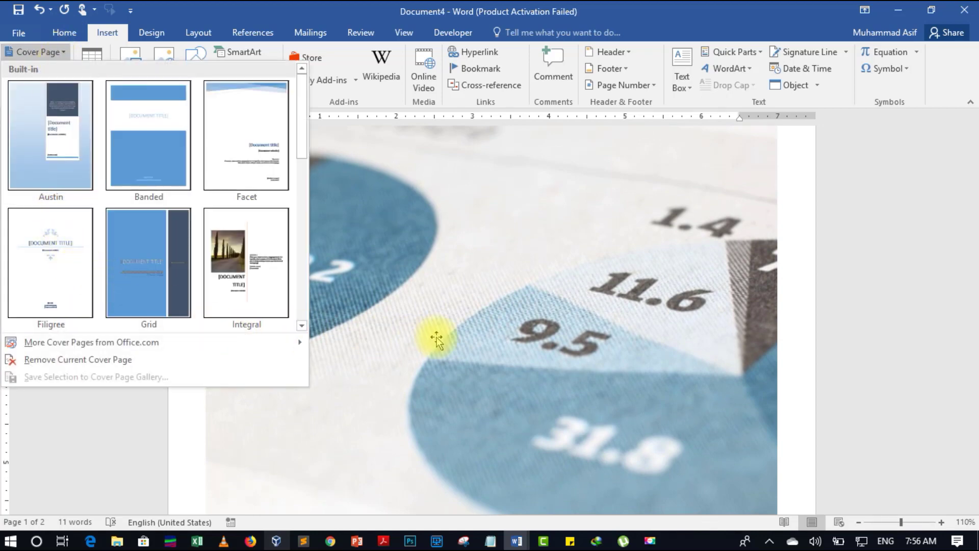
left_click(952, 294)
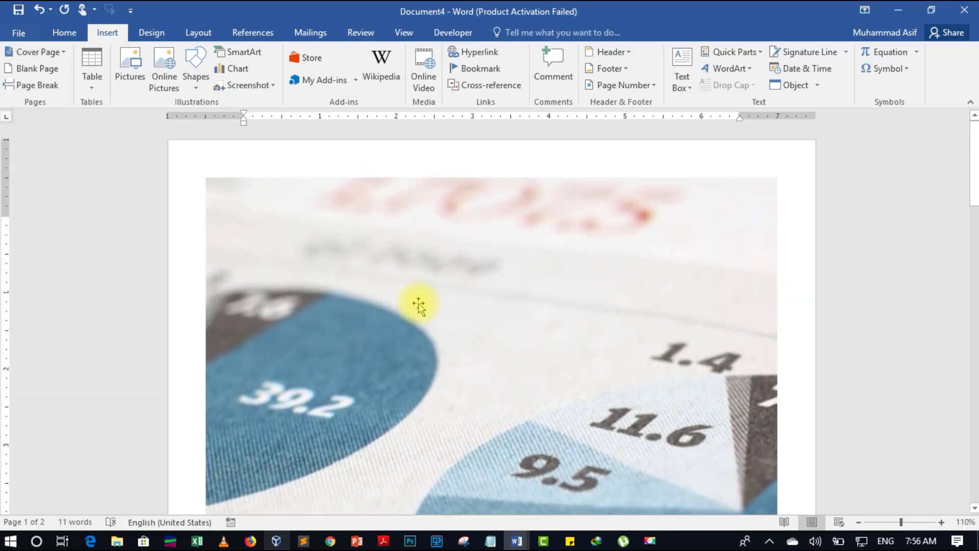
Save the cover page's chart picture to the Cover Page Gallery as a building block named "YT CP".
left_click(306, 286)
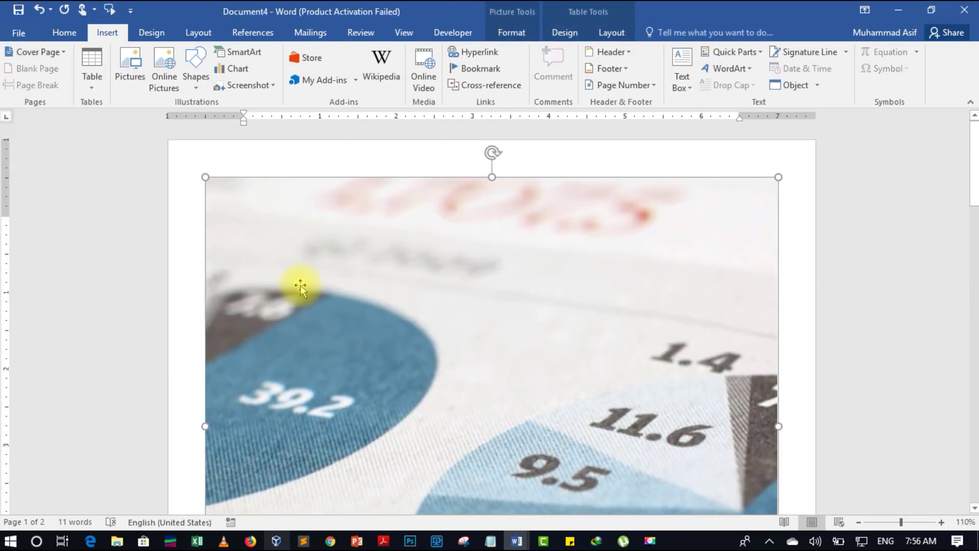
left_click(34, 53)
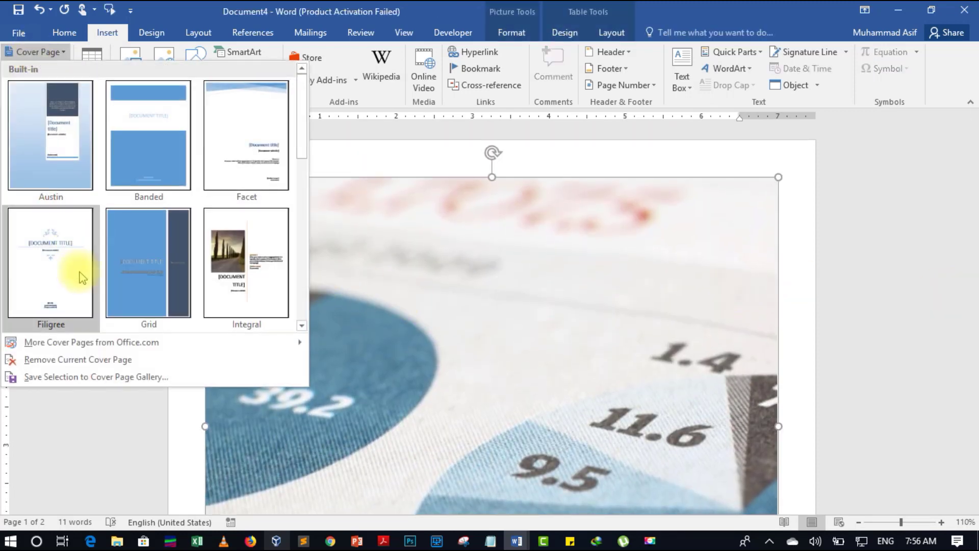
left_click(71, 377)
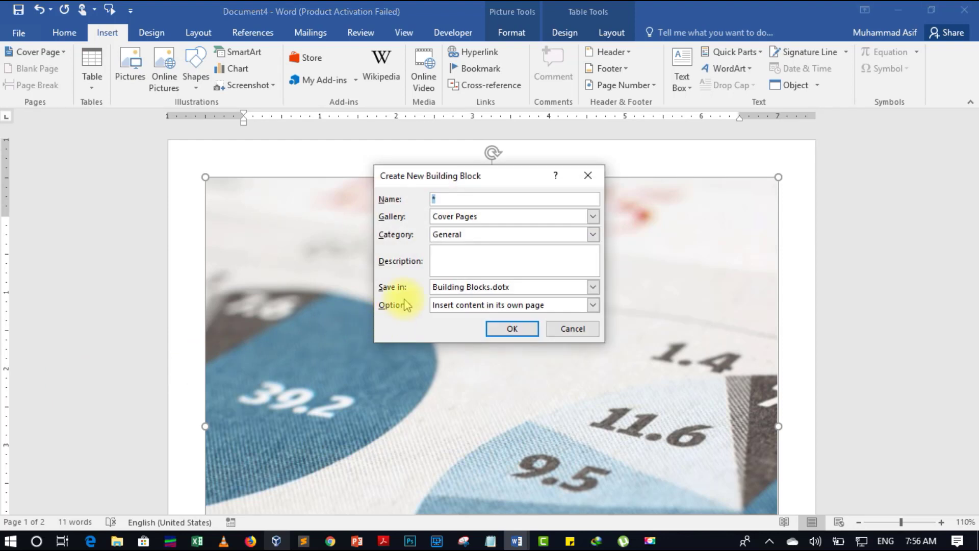
type("YT")
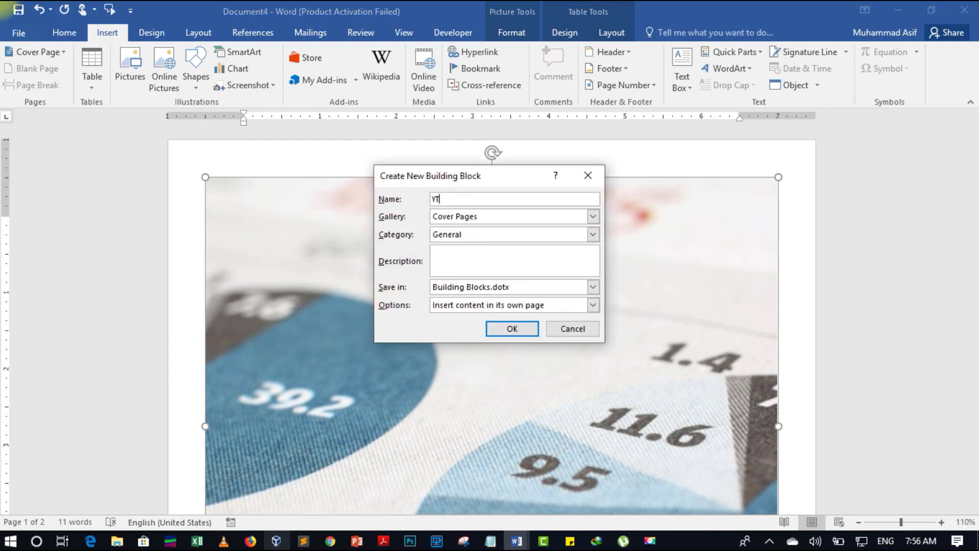
type(" CP")
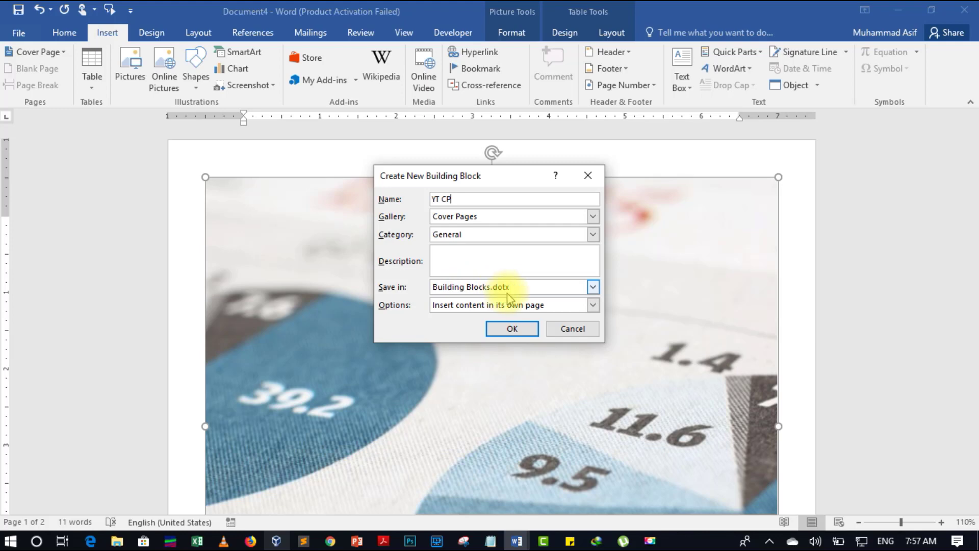
left_click(508, 329)
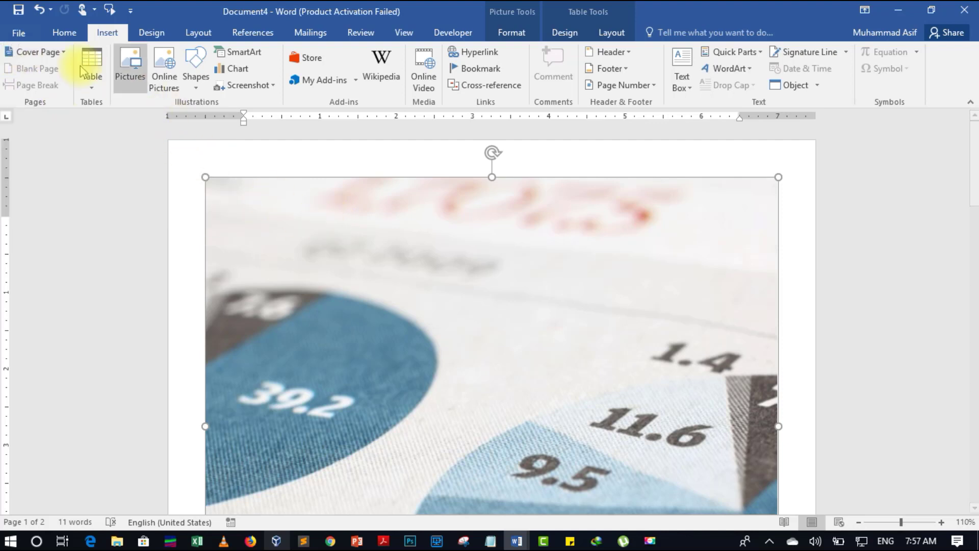
Look up the saved "YT CP" entry in the cover page gallery's General category and close the gallery.
left_click(41, 52)
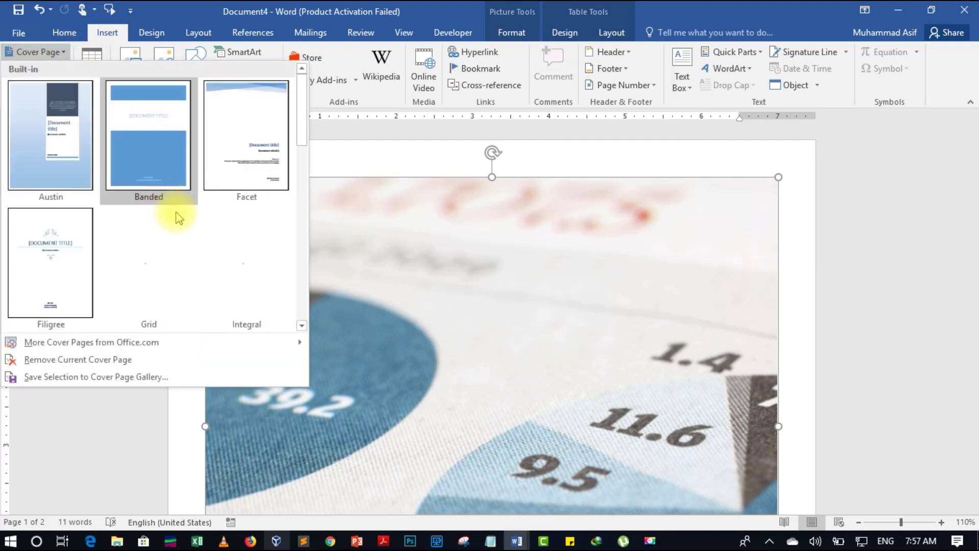
scroll(182, 237, "down", 5)
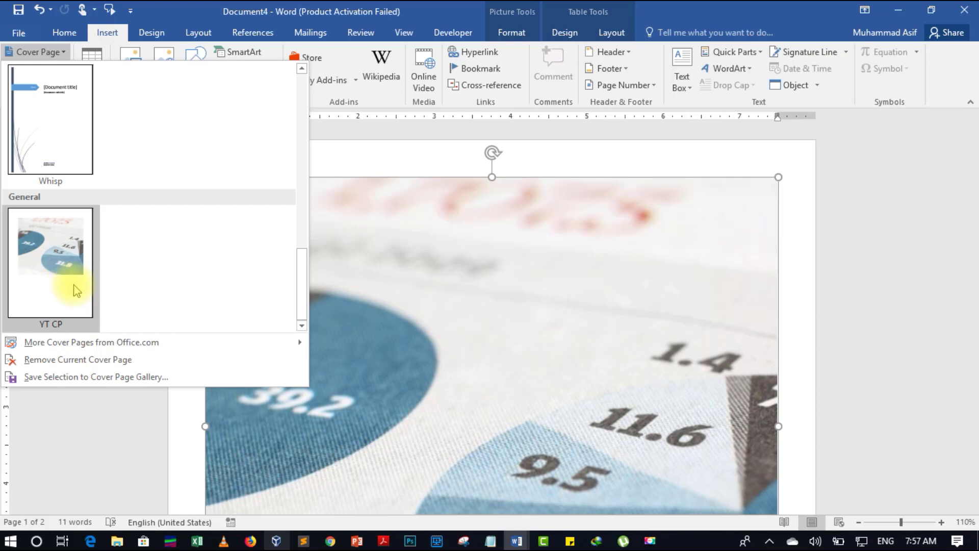
left_click(104, 446)
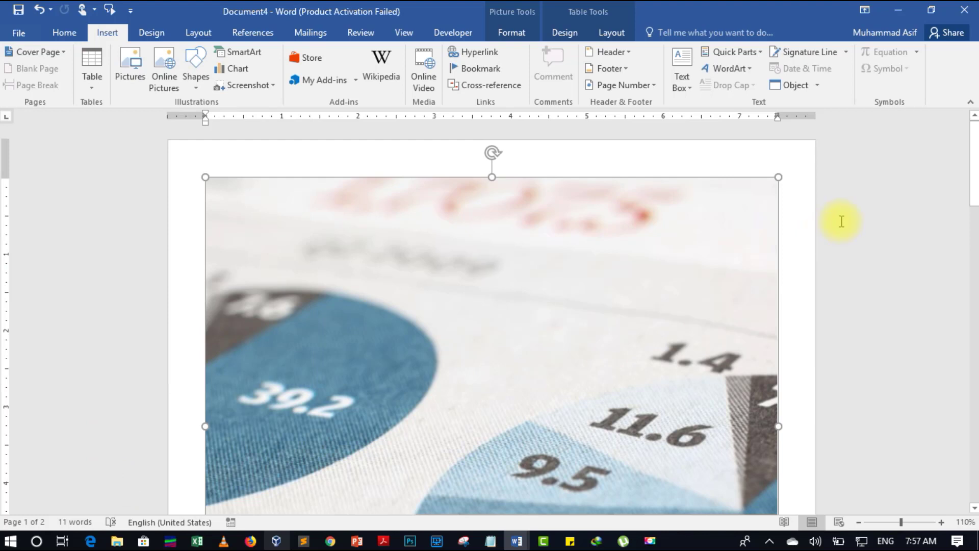